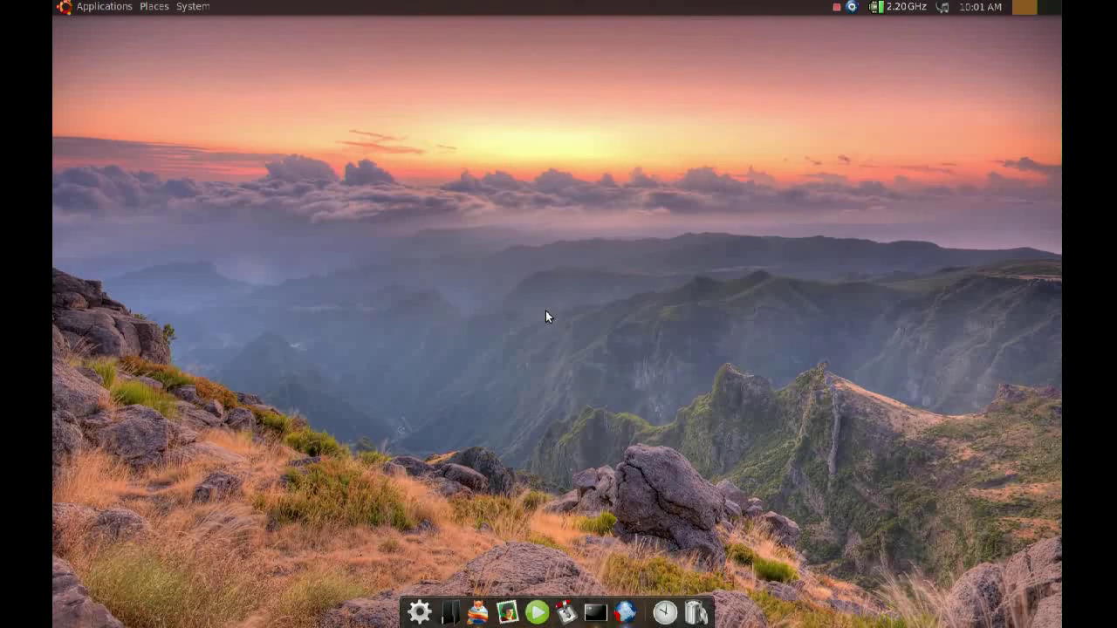
Launch APTonCD from the System > Administration menu.
{"action": "left_click", "coordinate": [194, 7]}
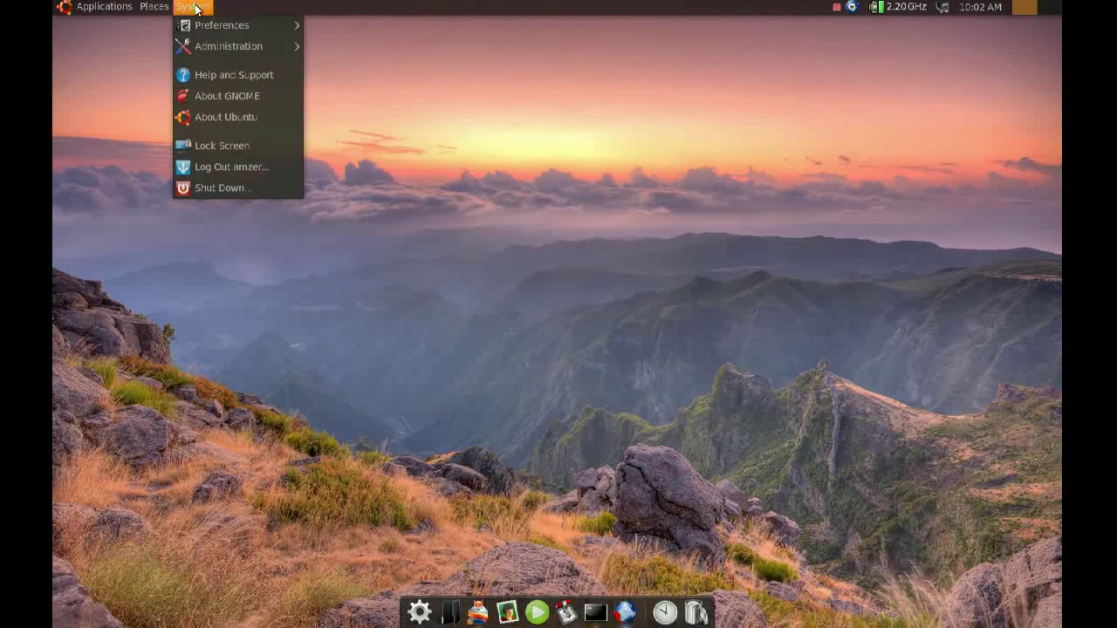
{"action": "mouse_move", "coordinate": [199, 25]}
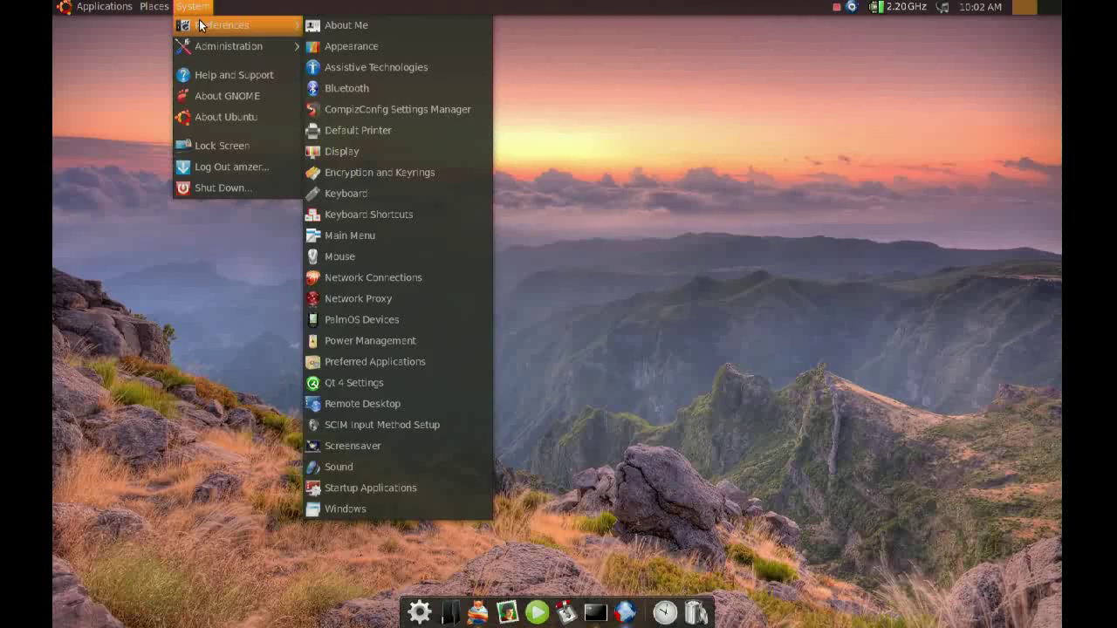
{"action": "left_click", "coordinate": [235, 7]}
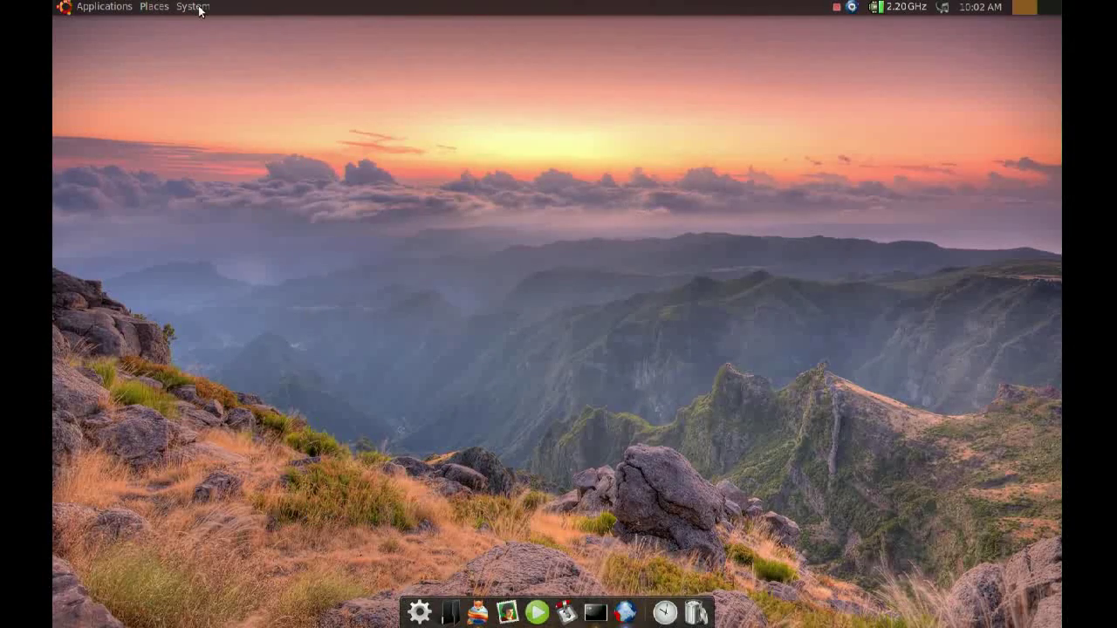
{"action": "left_click", "coordinate": [199, 9]}
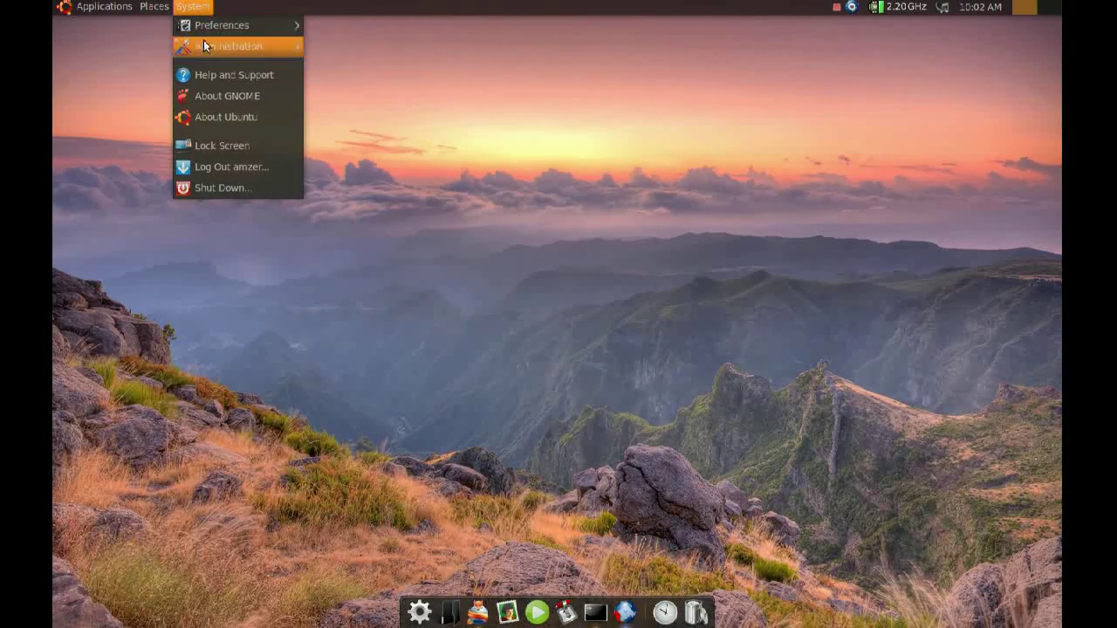
{"action": "mouse_move", "coordinate": [210, 50]}
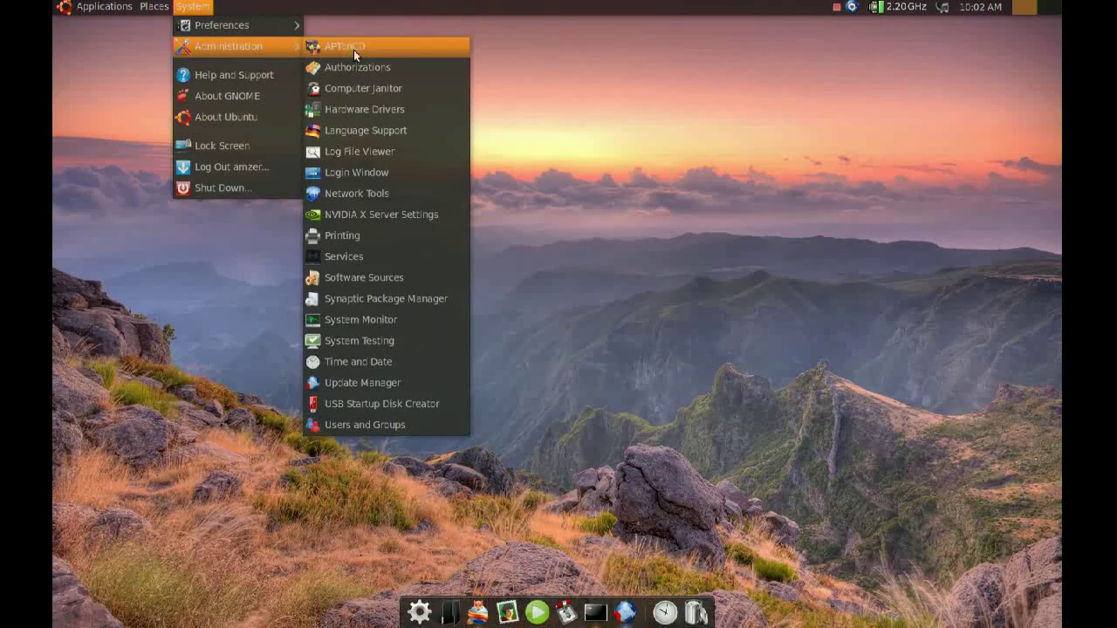
{"action": "left_click", "coordinate": [393, 50]}
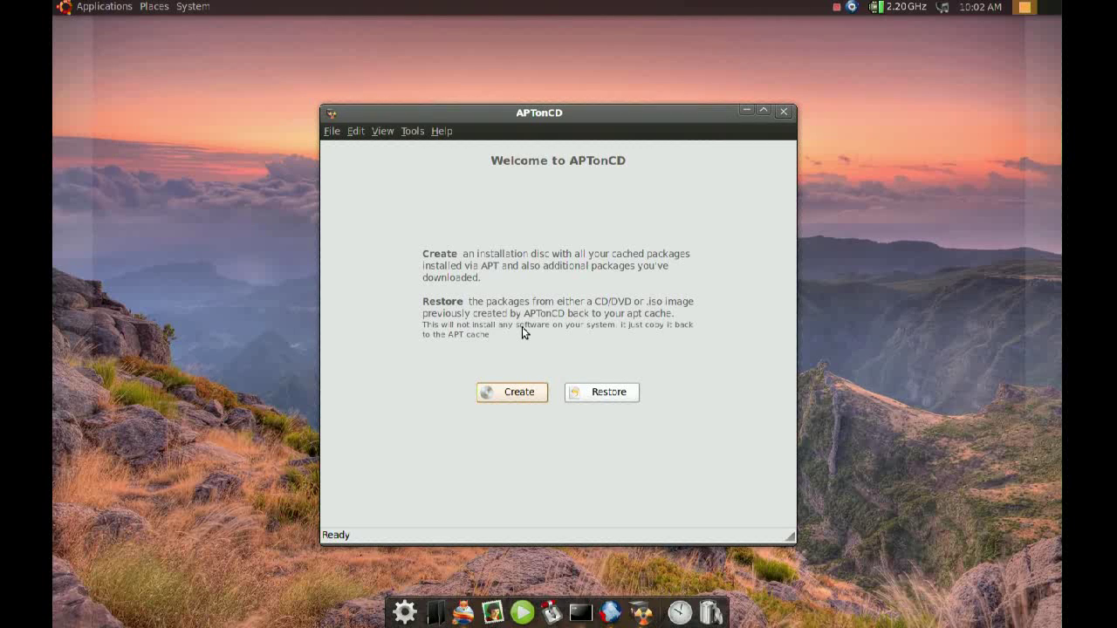
Start a new installation disc and review the loaded list of 452 installed packages, all selected.
{"action": "left_click", "coordinate": [517, 393]}
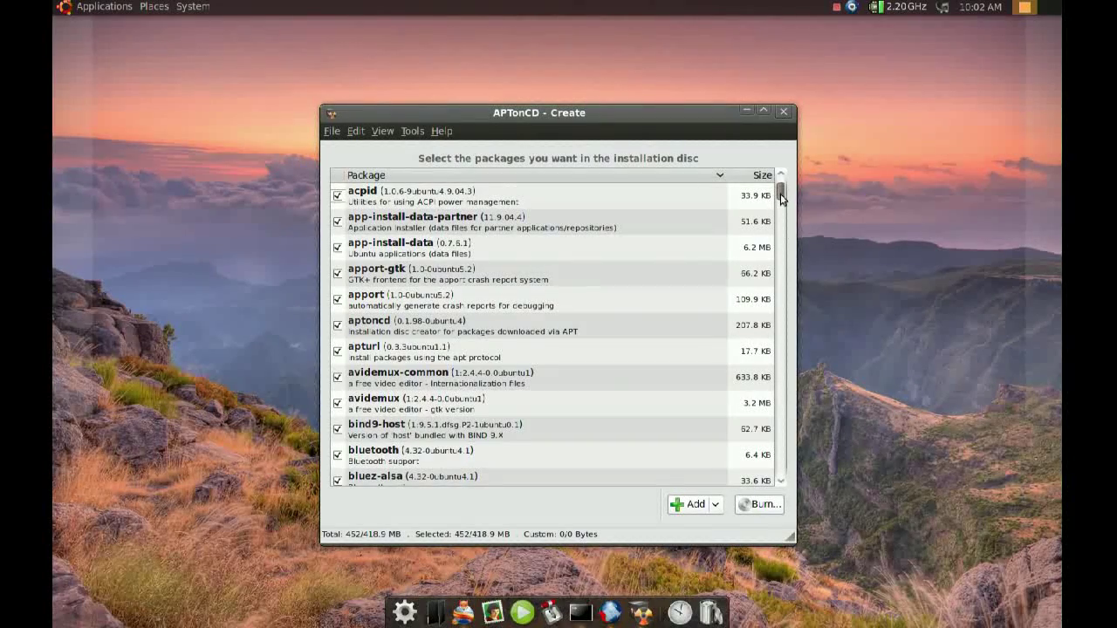
{"action": "scroll", "coordinate": [781, 199], "scroll_direction": "down", "scroll_amount": 1}
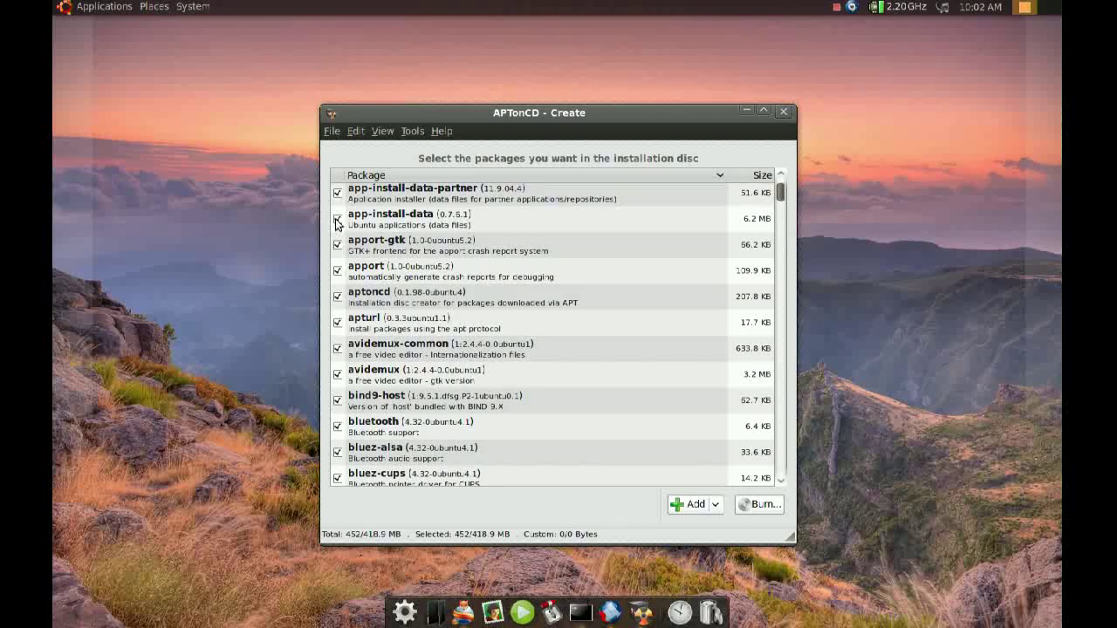
{"action": "left_click_drag", "start_coordinate": [777, 186], "coordinate": [780, 255]}
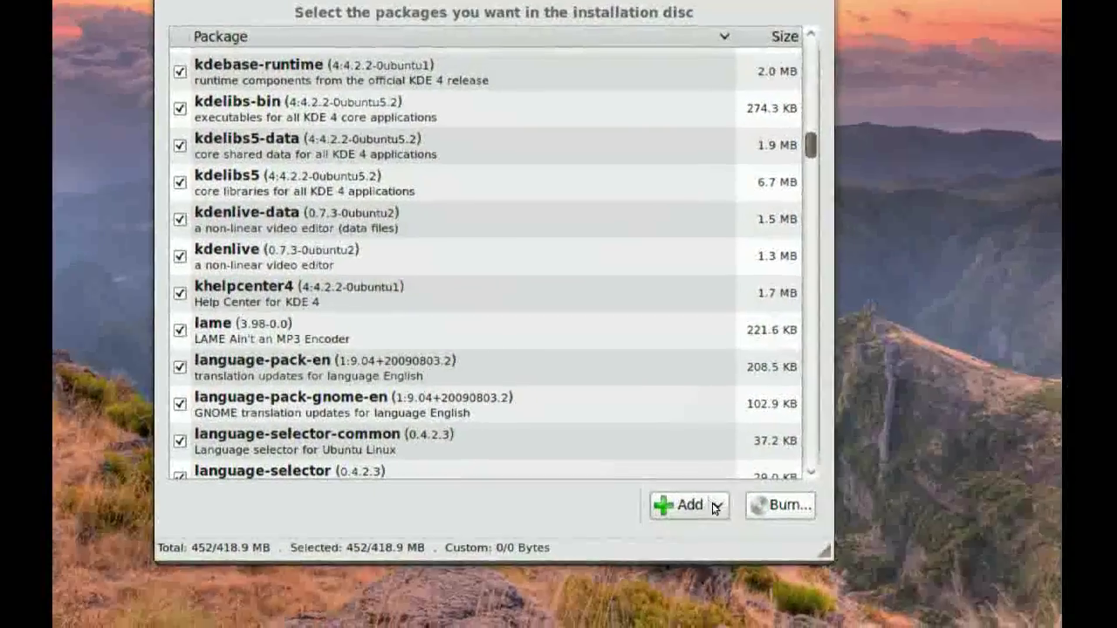
{"action": "left_click", "coordinate": [746, 547]}
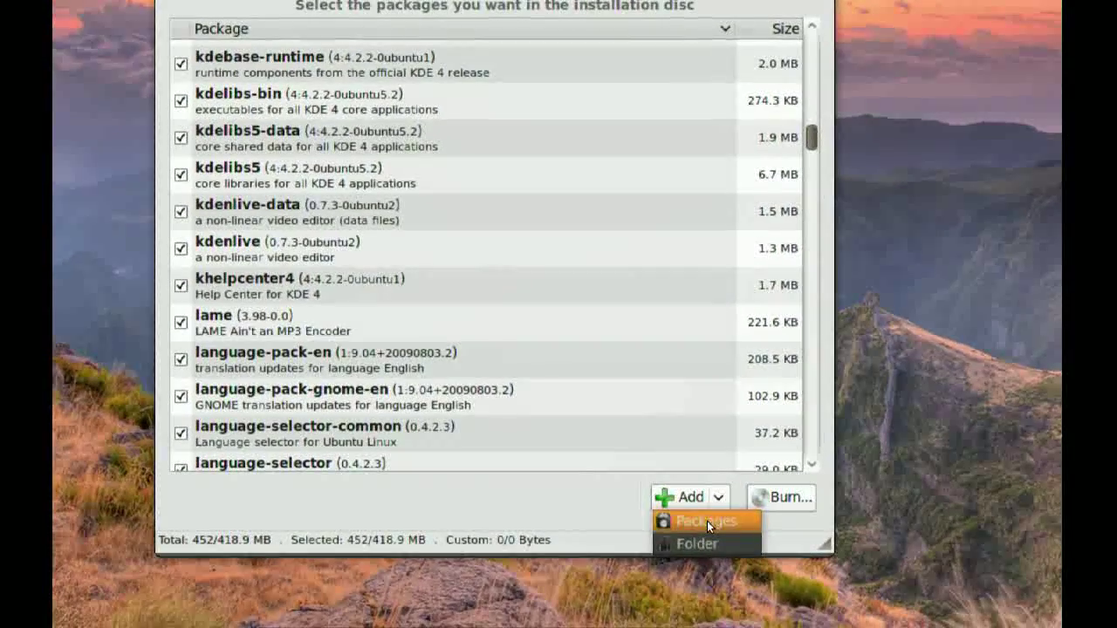
{"action": "left_click", "coordinate": [706, 524]}
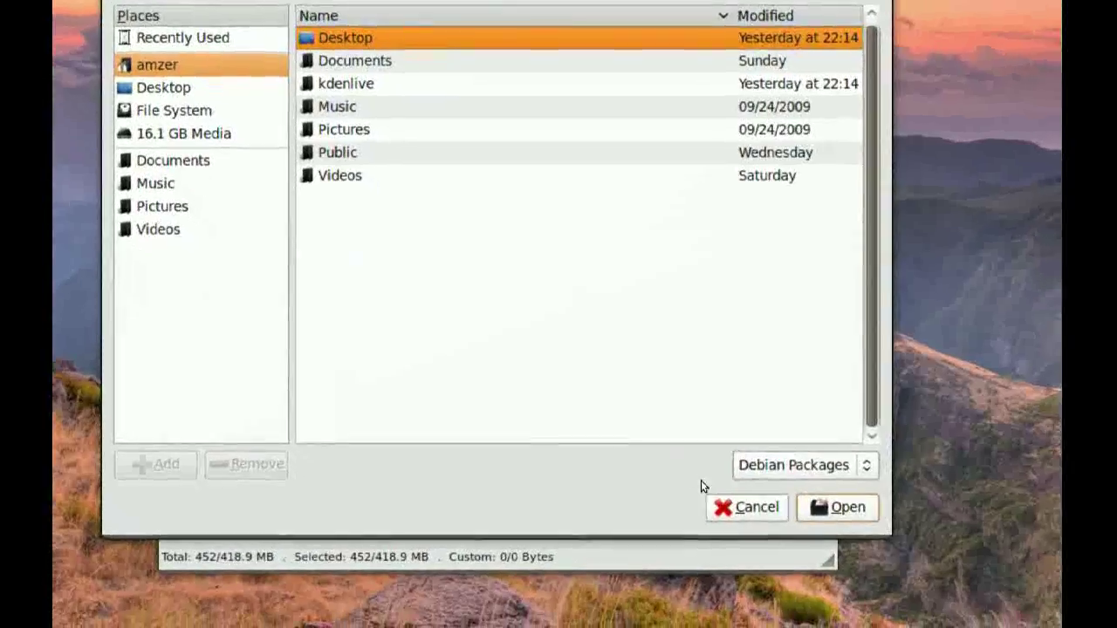
{"action": "left_click", "coordinate": [785, 586]}
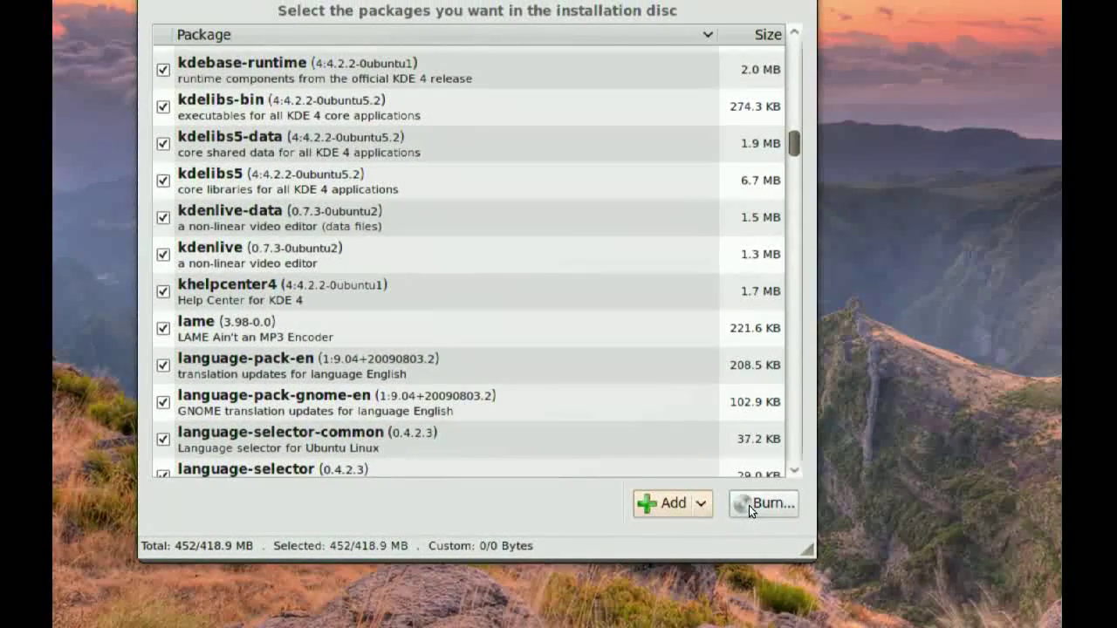
Confirm the disc image settings: a CD-sized image named aptoncd-20091002 in the home folder.
{"action": "left_click", "coordinate": [766, 503]}
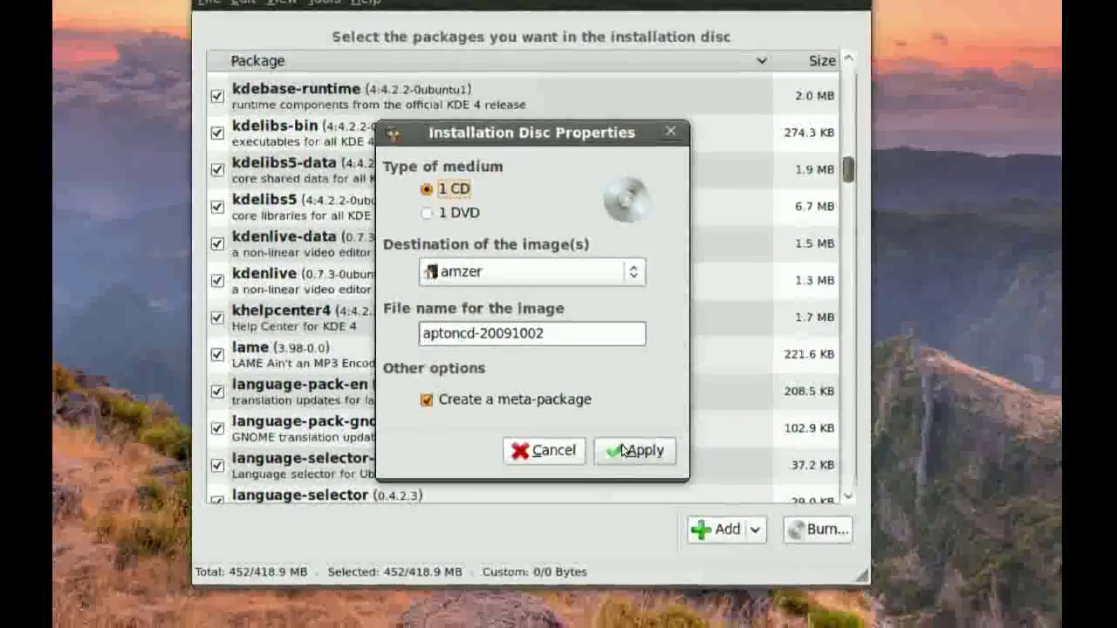
{"action": "left_click", "coordinate": [671, 507]}
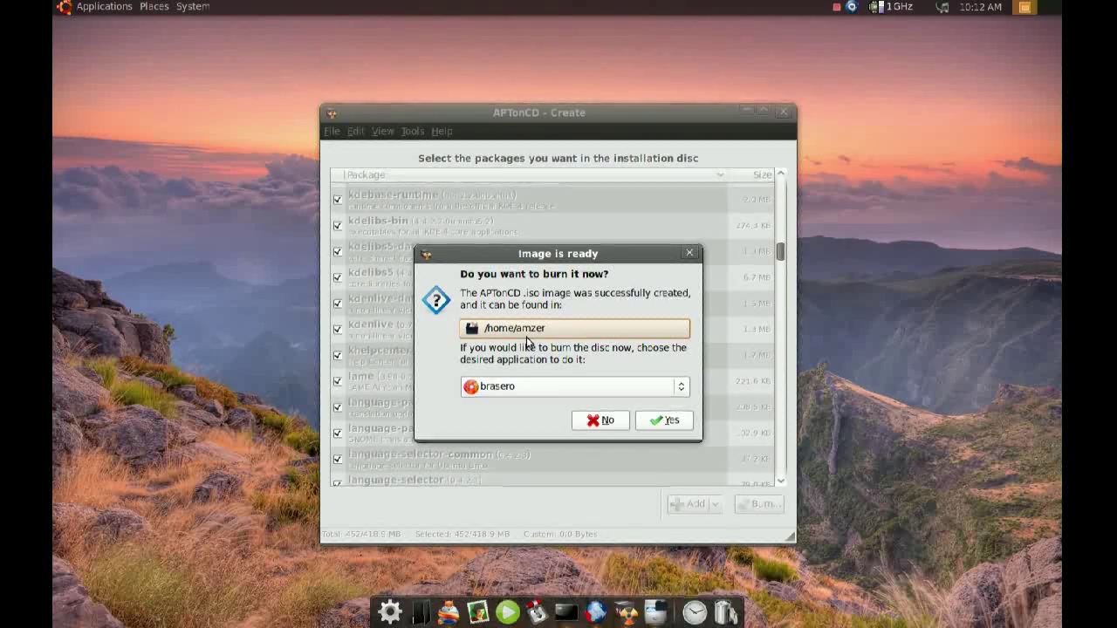
Decline burning the finished ISO image to a disc.
{"action": "left_click", "coordinate": [597, 420]}
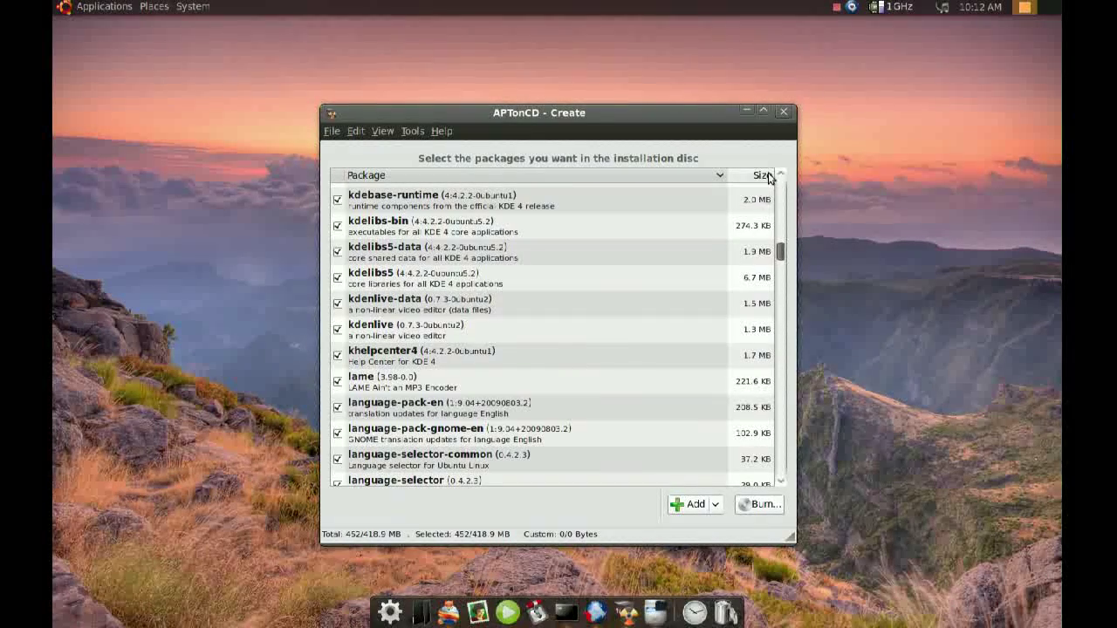
{"action": "left_click", "coordinate": [420, 613]}
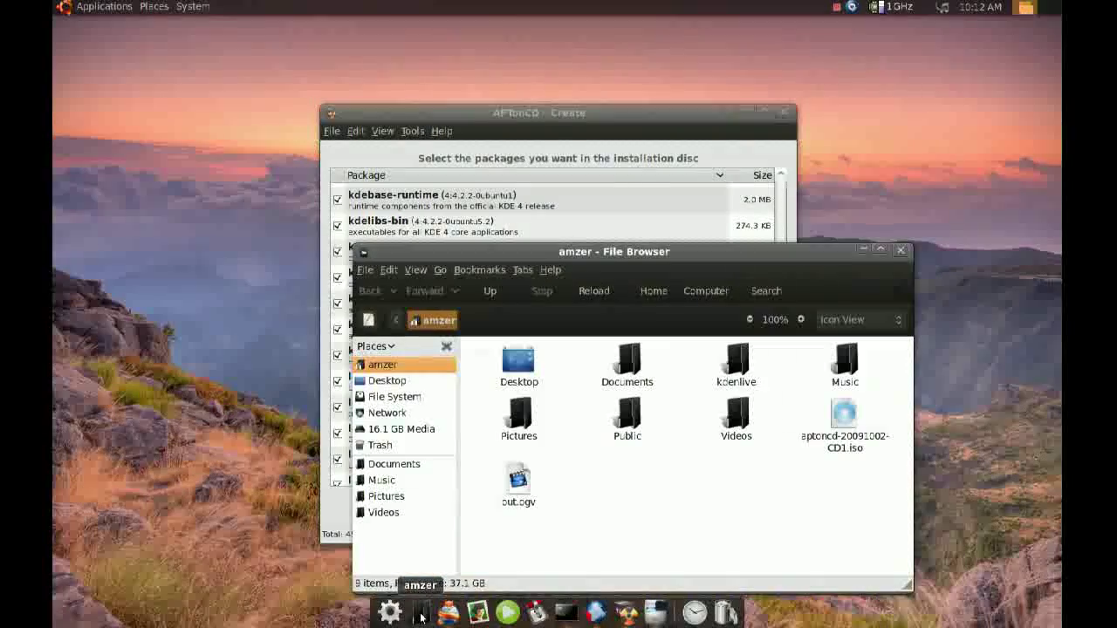
{"action": "left_click_drag", "start_coordinate": [617, 253], "coordinate": [552, 168]}
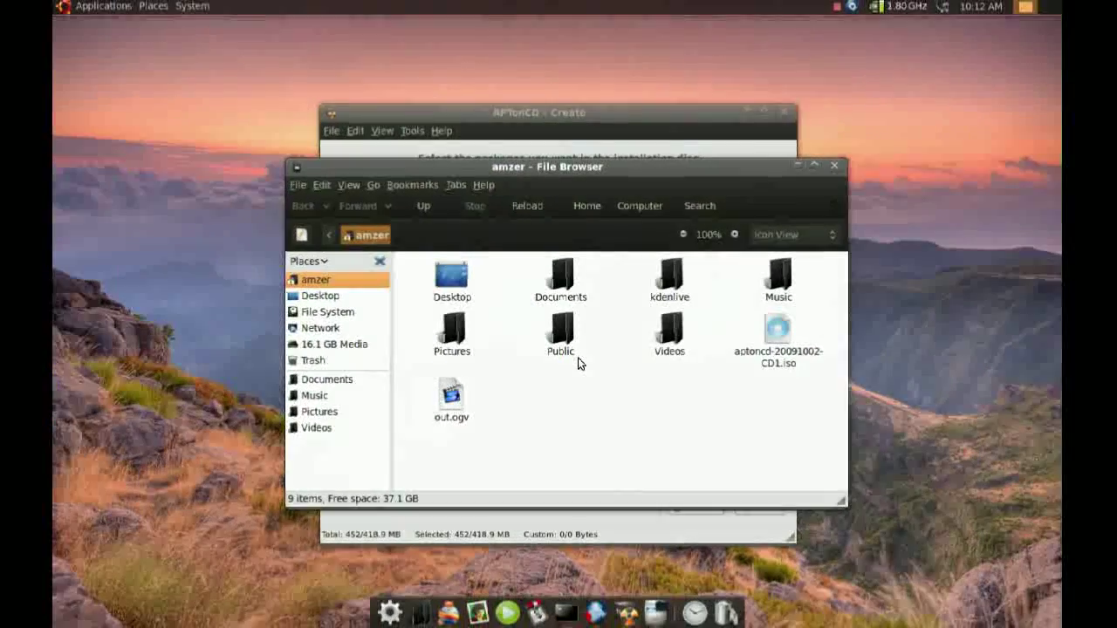
{"action": "left_click", "coordinate": [833, 166]}
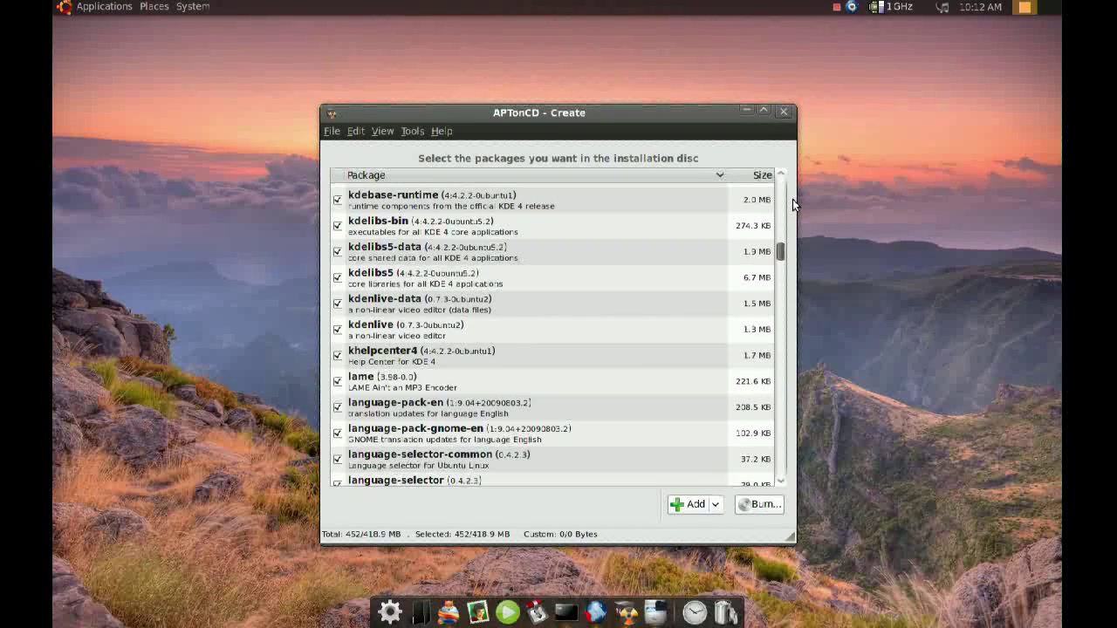
Close the APTonCD - Create window.
{"action": "left_click", "coordinate": [783, 112]}
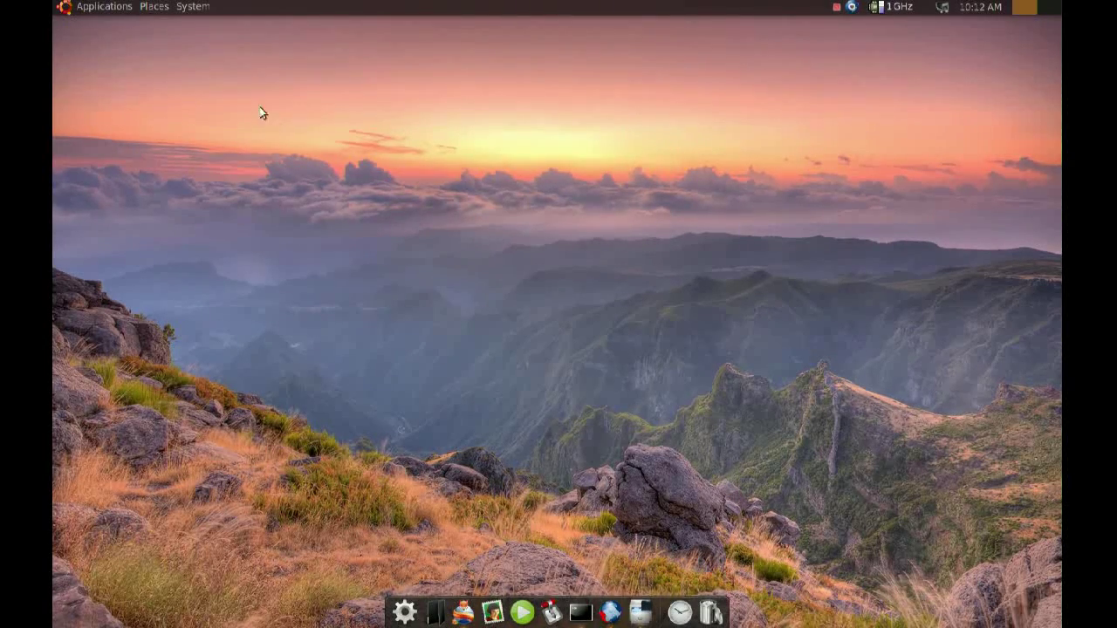
Relaunch APTonCD from System > Administration.
{"action": "left_click", "coordinate": [194, 7]}
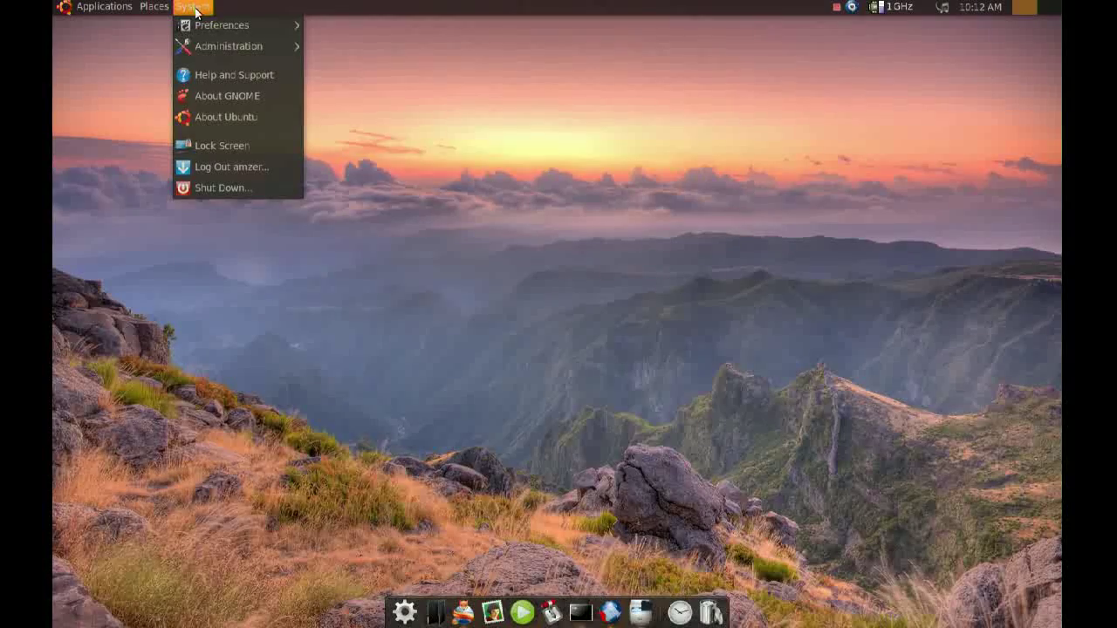
{"action": "mouse_move", "coordinate": [215, 49]}
{"action": "left_click", "coordinate": [363, 48]}
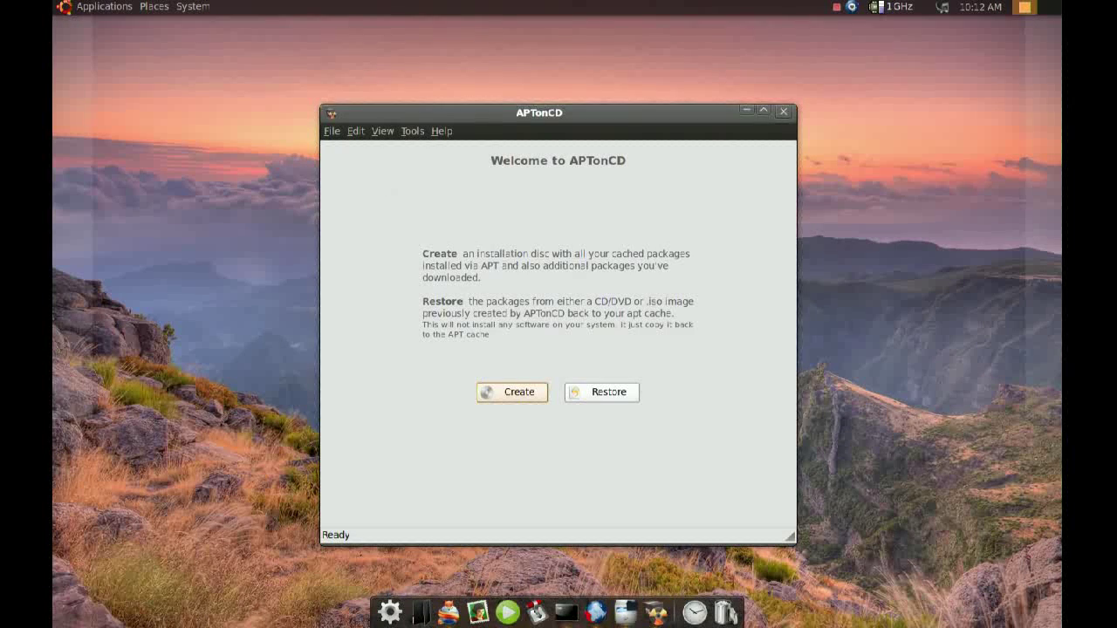
Switch to Restore and select aptoncd-20091002-CD1.iso as the ISO image source.
{"action": "left_click", "coordinate": [610, 393]}
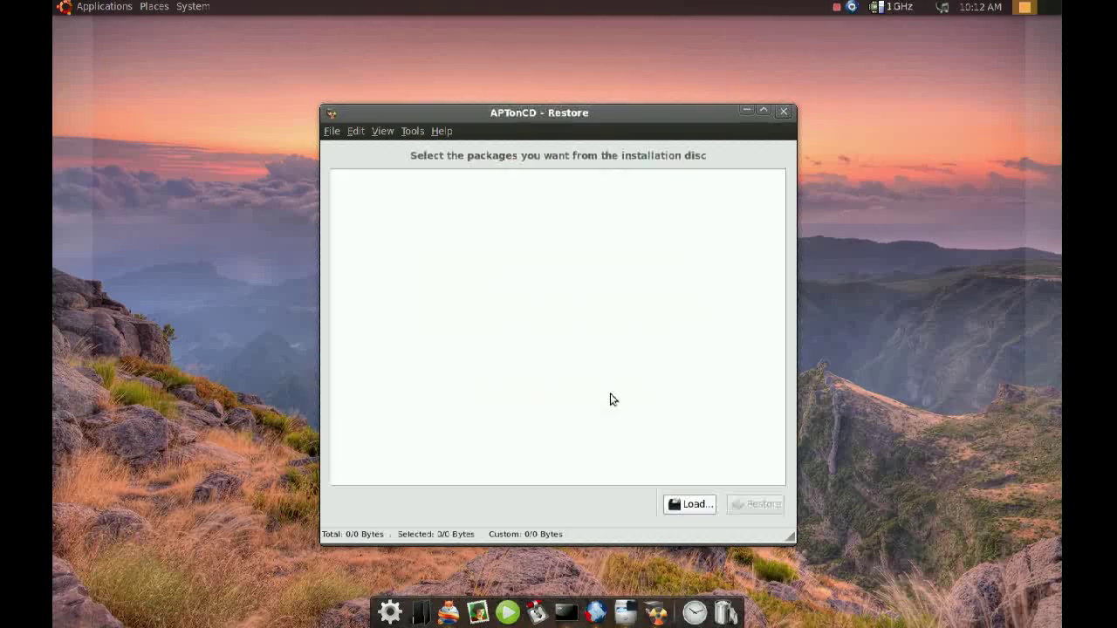
{"action": "left_click", "coordinate": [691, 504]}
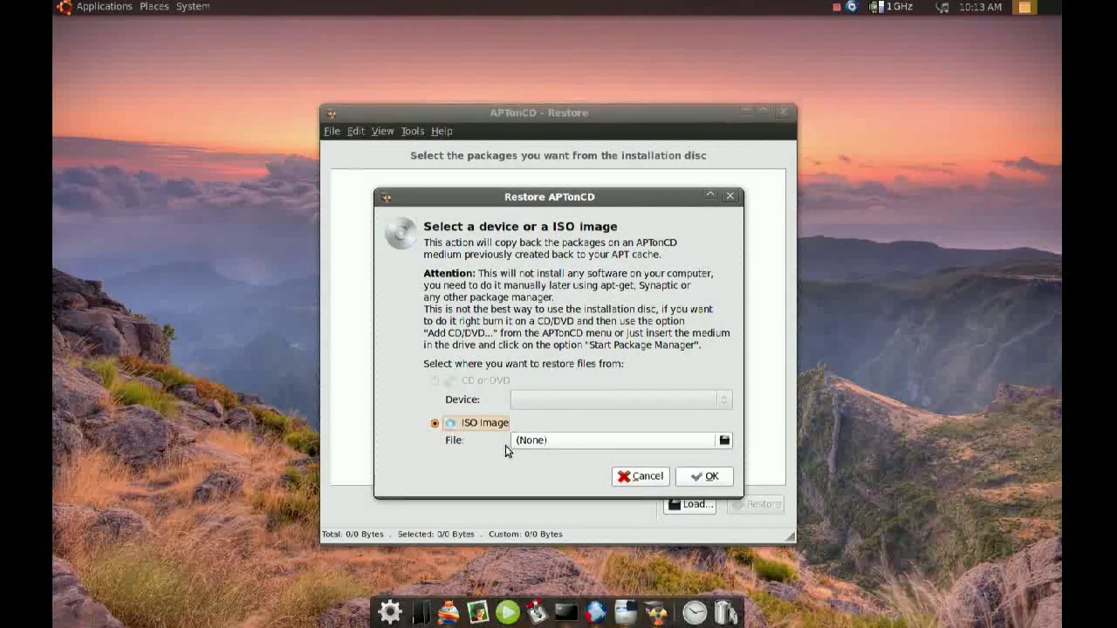
{"action": "left_click", "coordinate": [646, 446]}
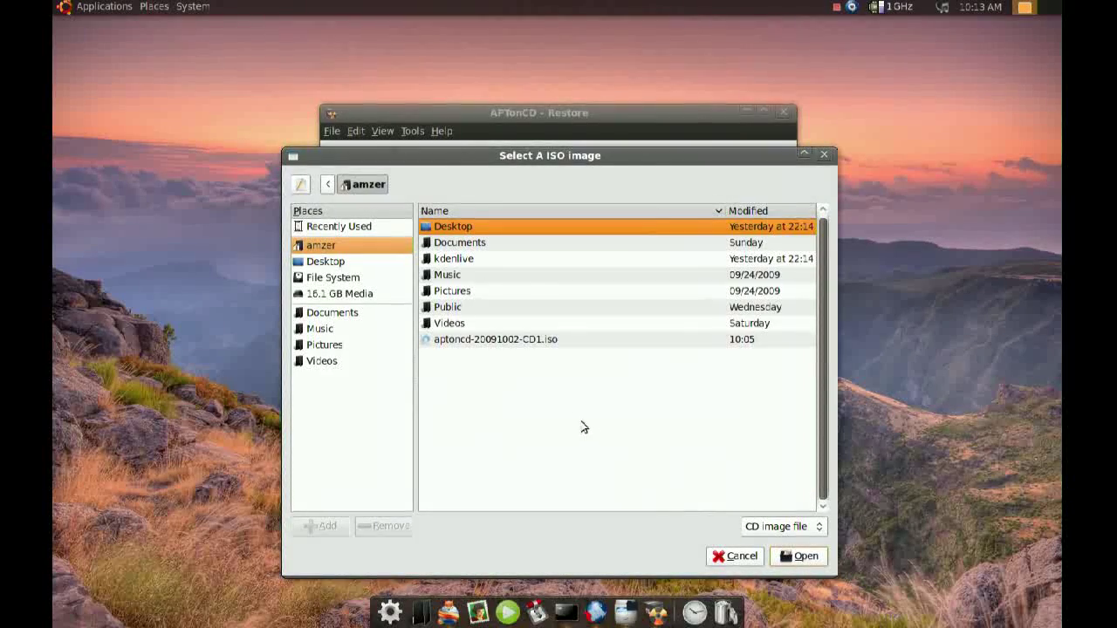
{"action": "left_click", "coordinate": [539, 345]}
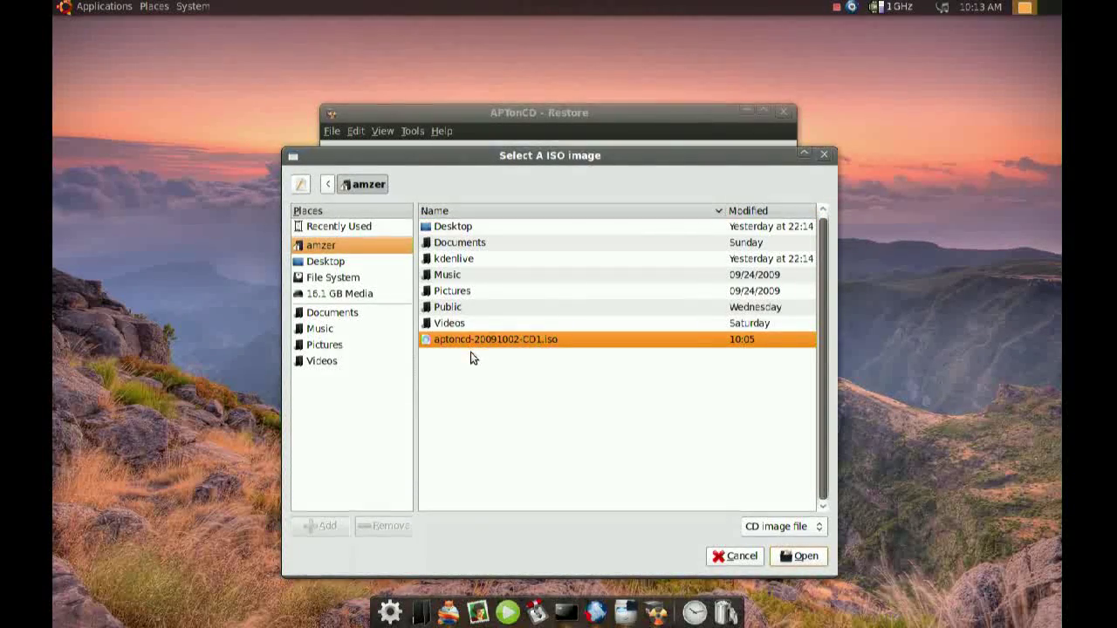
{"action": "left_click", "coordinate": [806, 556]}
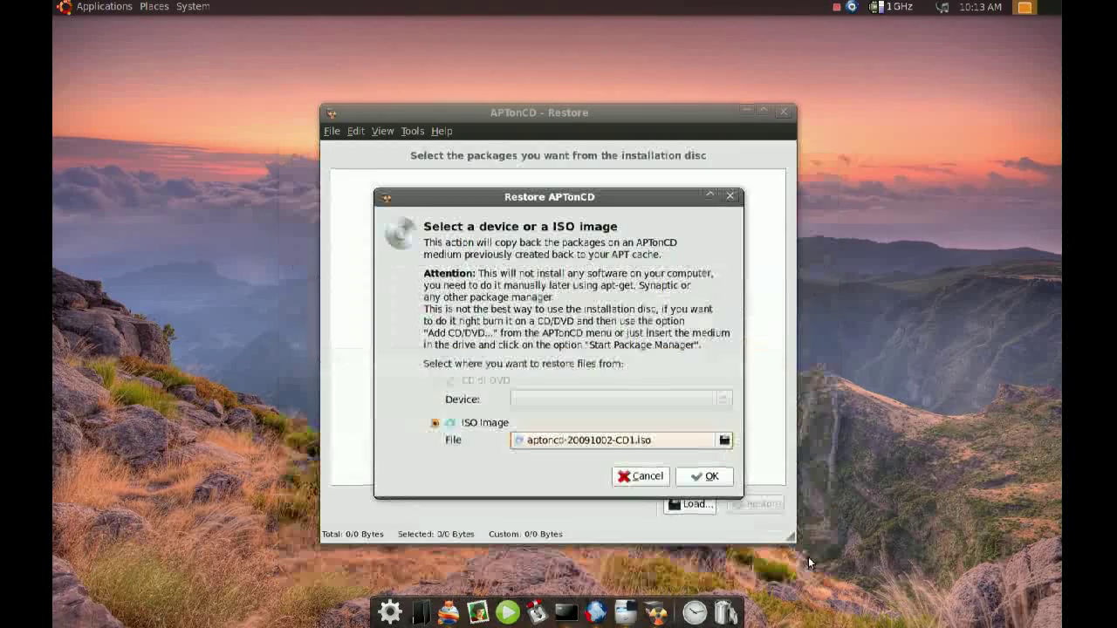
Confirm the ISO source and enter the administrator password to load its 452 packages.
{"action": "left_click", "coordinate": [712, 478]}
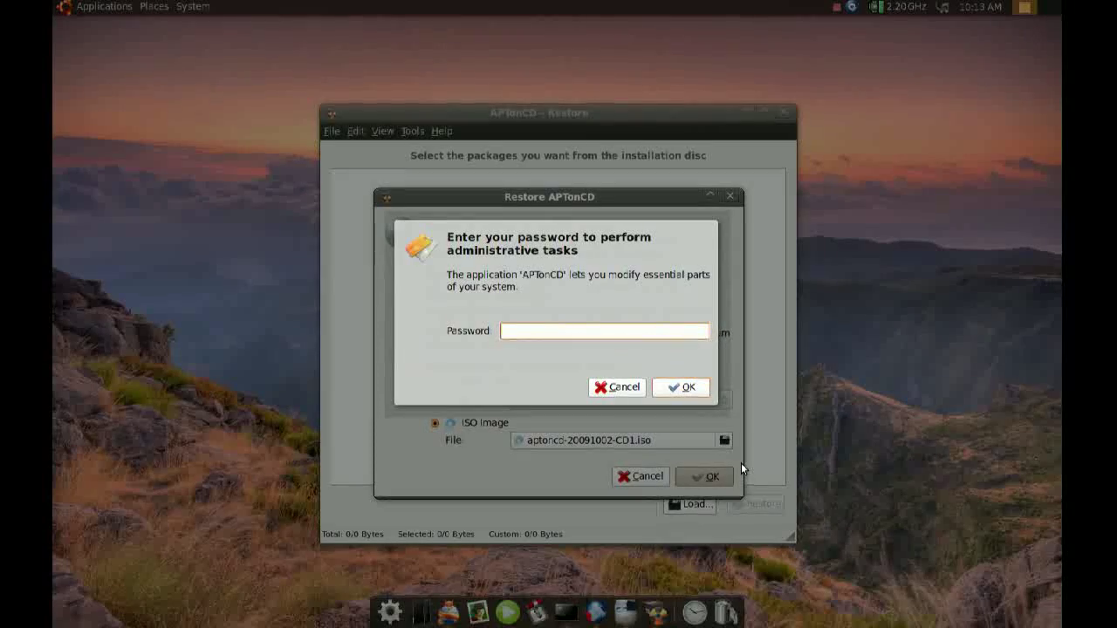
{"action": "type", "text": "*******"}
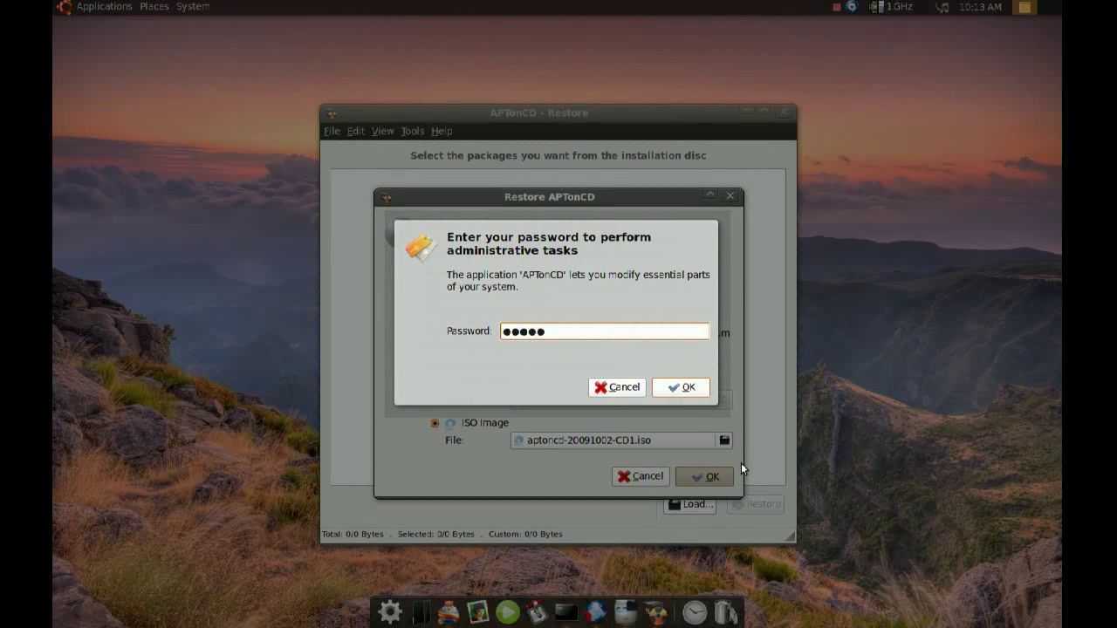
{"action": "type", "text": "***"}
{"action": "key", "text": "Return"}
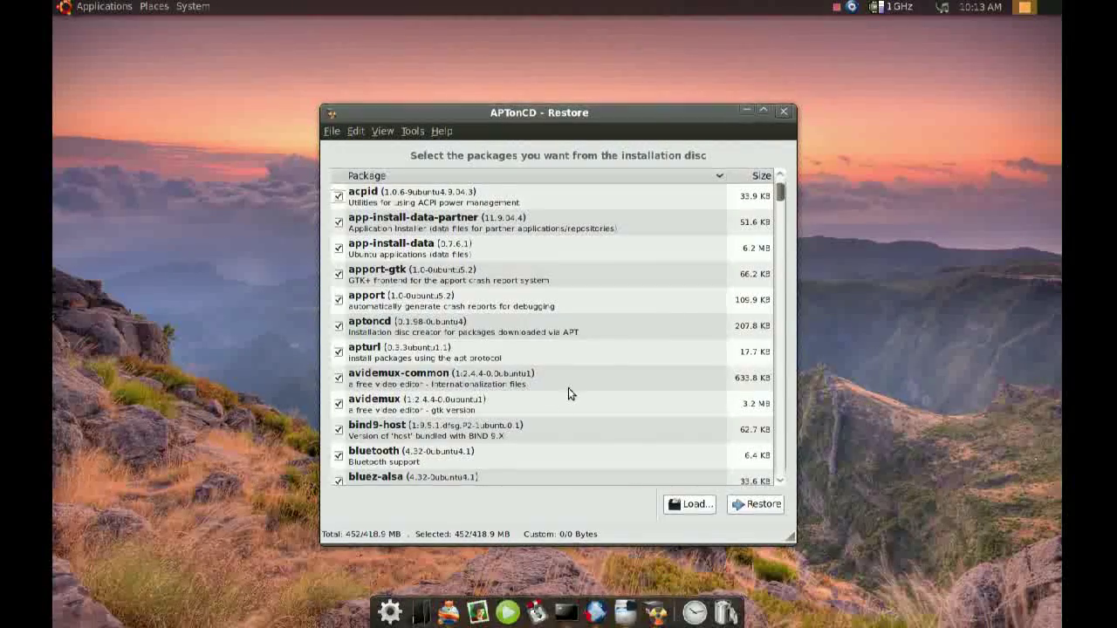
Restore all 452 selected packages (418.9 MB) into the APT cache.
{"action": "left_click", "coordinate": [749, 504]}
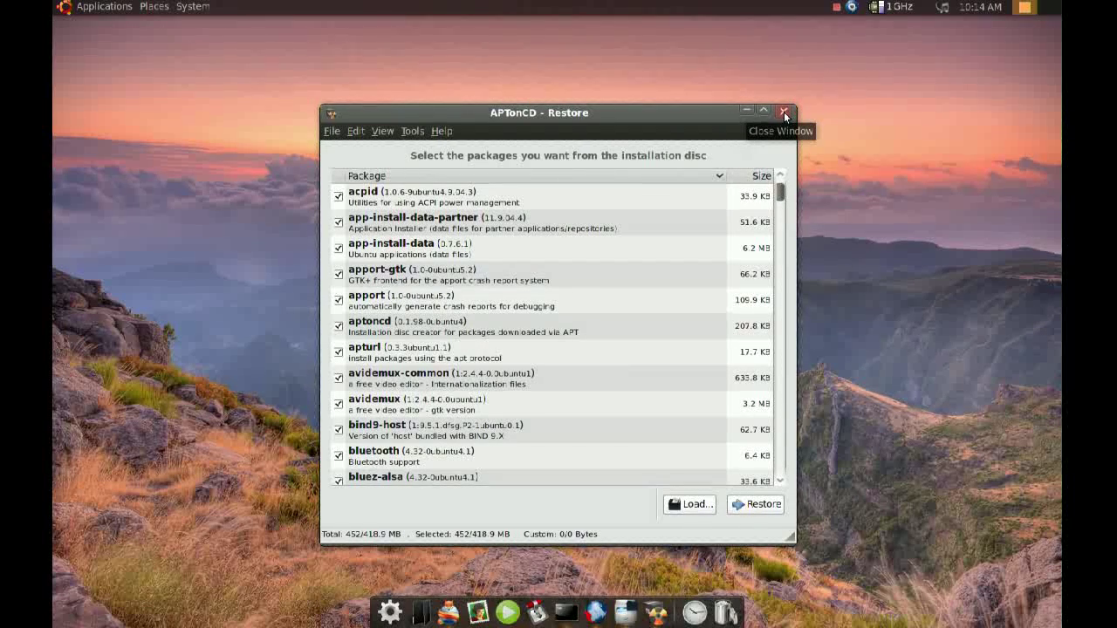
Close APTonCD and, in a new terminal, change directory to /var/cache/apt/archives.
{"action": "left_click", "coordinate": [783, 112]}
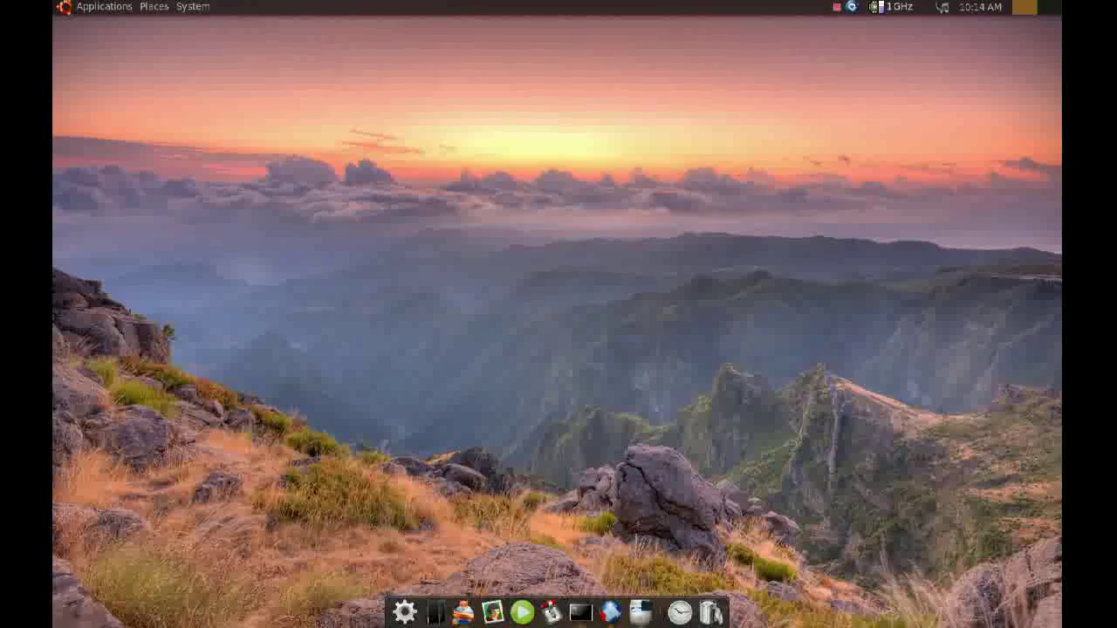
{"action": "left_click", "coordinate": [578, 617]}
{"action": "type", "text": "cd /var/cache/apt/archives"}
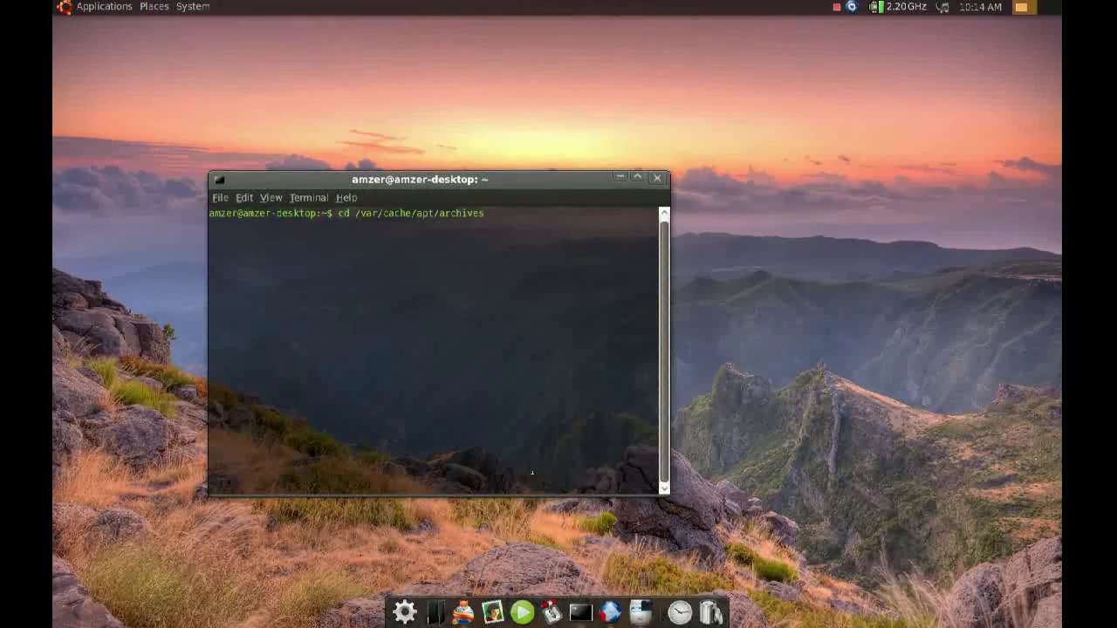
{"action": "left_click_drag", "start_coordinate": [377, 184], "coordinate": [503, 154]}
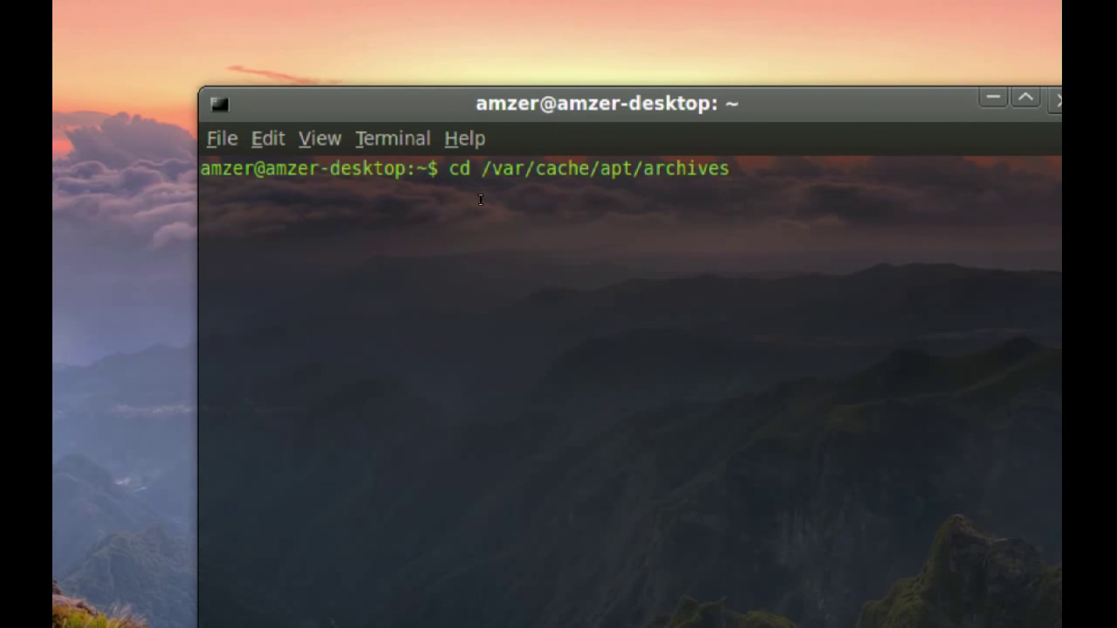
{"action": "key", "text": "Return"}
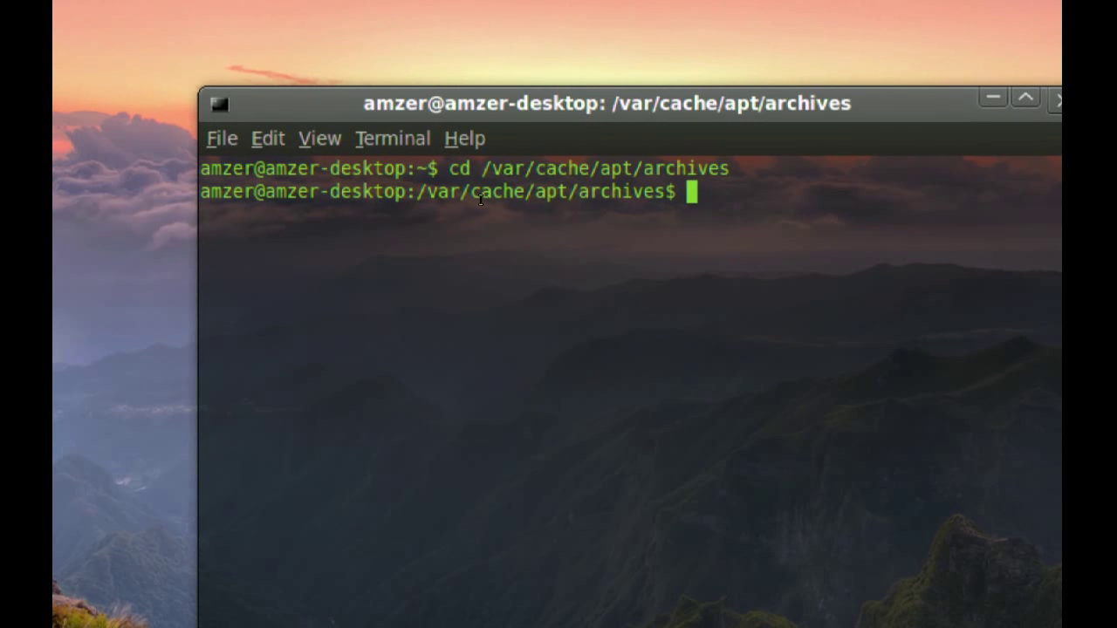
Put 'sudo dpkg -i *.deb' at the /var/cache/apt/archives prompt to install every package.
{"action": "key", "text": "Up"}
{"action": "key", "text": "Up"}
{"action": "key", "text": "Down"}
{"action": "key", "text": "Down"}
{"action": "type", "text": "sudo dpkg -i *.deb"}
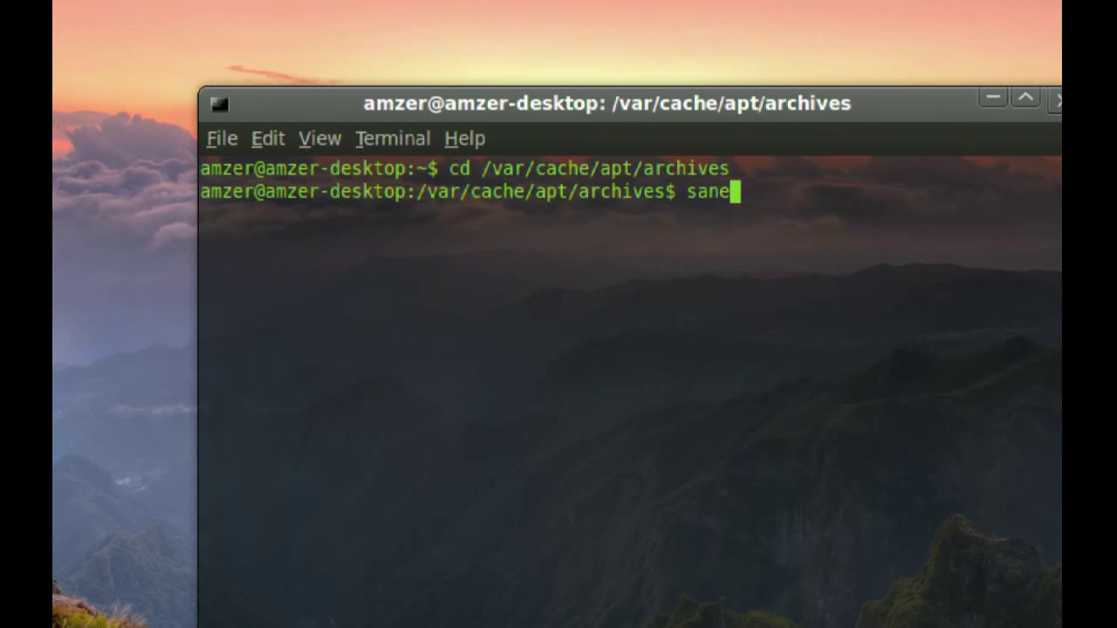